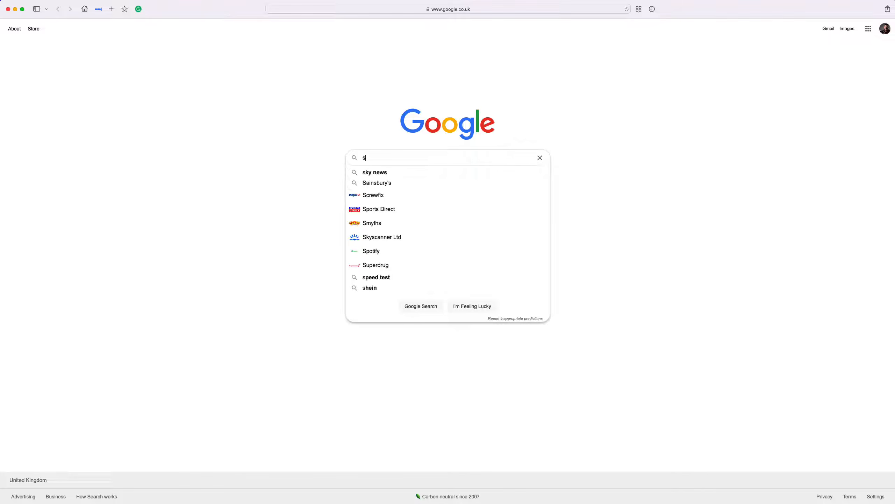
Step: Search Google for "stereo tool" and open the Stereo Tool page on thimeo.com
type("tereo tool")
key("Return")
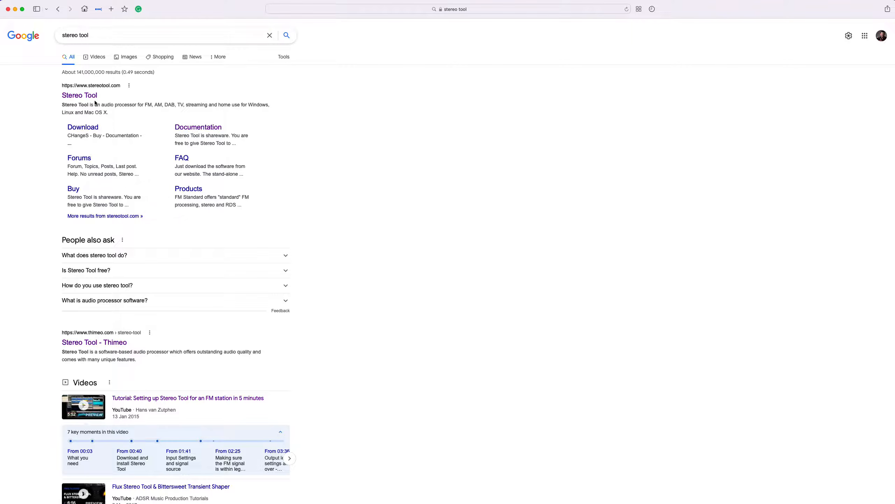
left_click(100, 345)
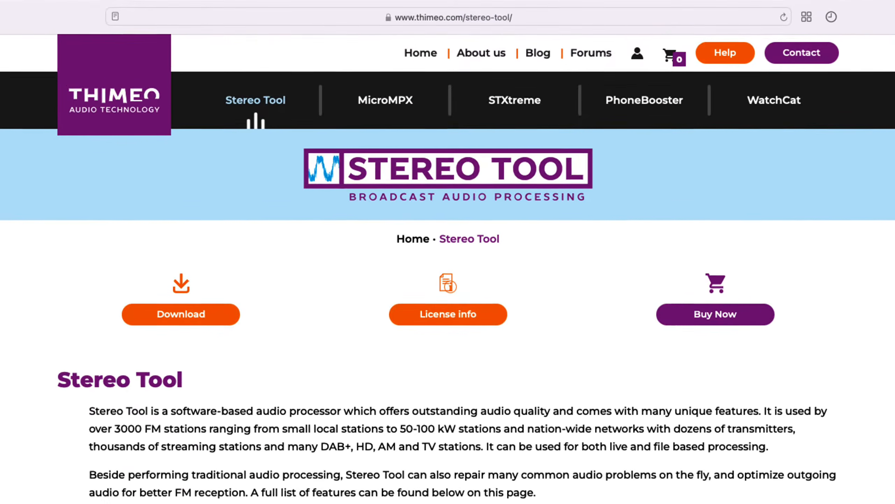
Step: Read through the Stereo Tool product page, covering usage types, licensing, plugin options and the full feature list
scroll(243, 314, "down", 10)
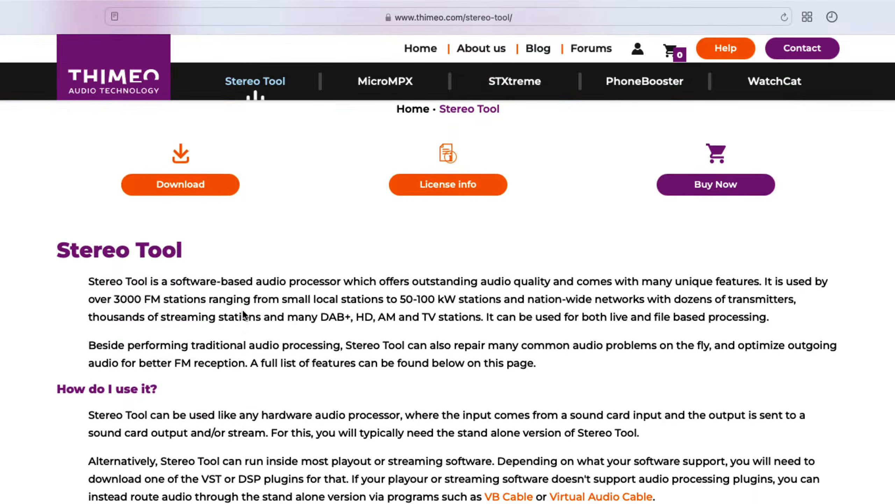
scroll(242, 309, "down", 10)
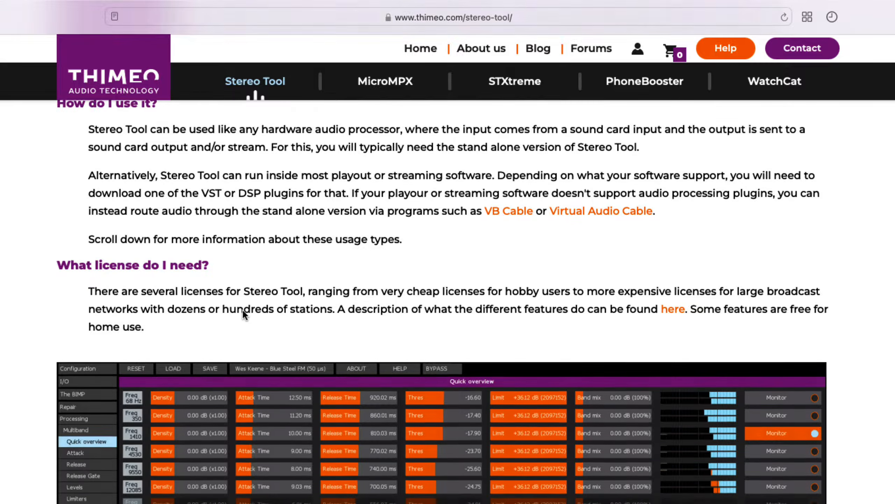
scroll(243, 311, "down", 13)
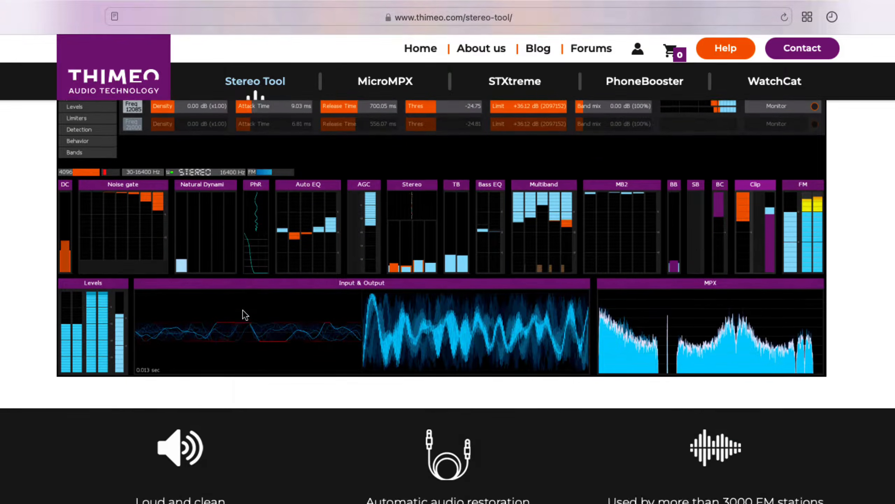
scroll(244, 312, "down", 18)
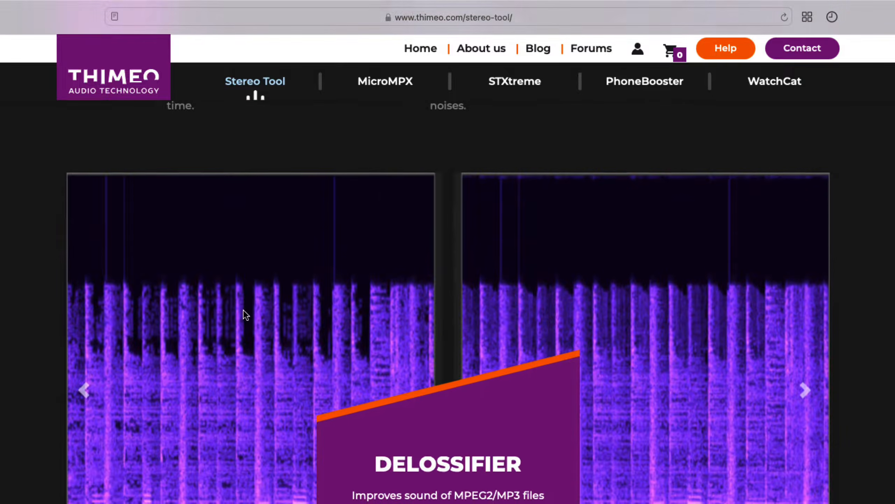
scroll(245, 314, "down", 17)
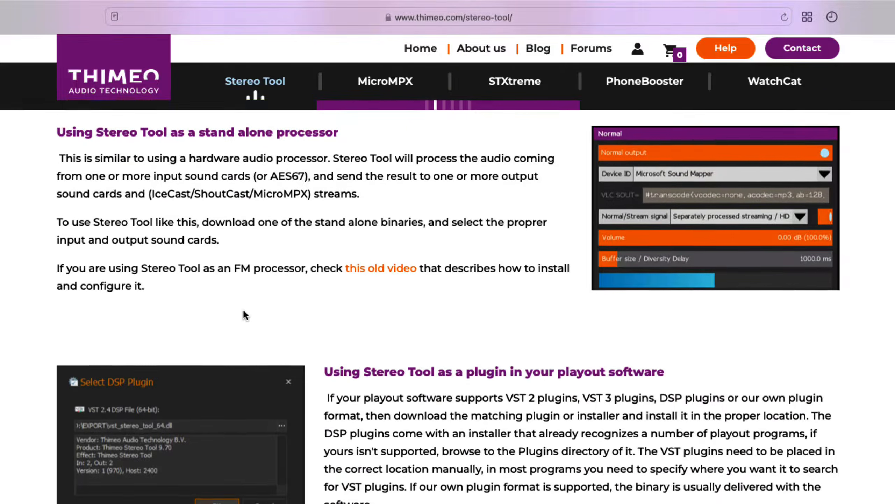
scroll(246, 314, "down", 12)
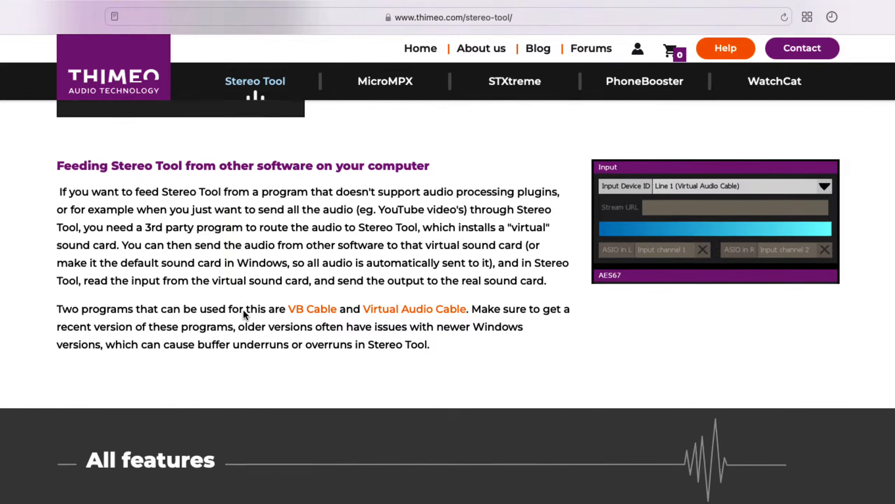
scroll(246, 315, "down", 7)
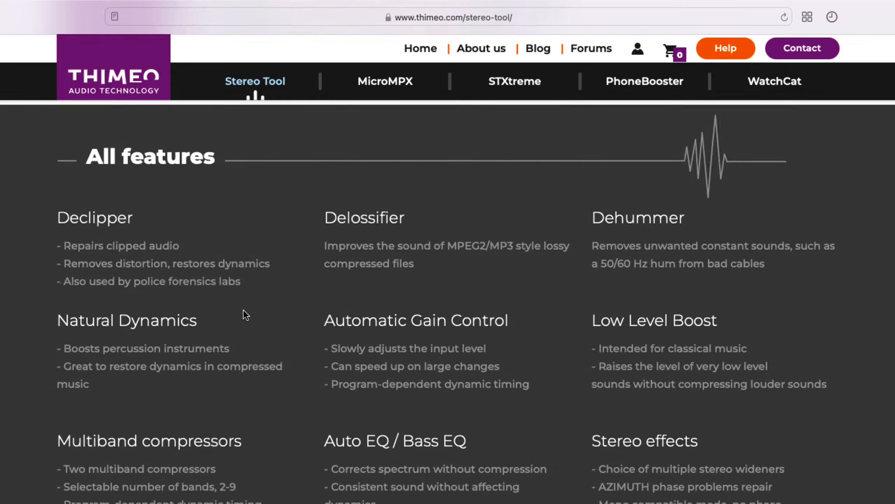
scroll(246, 314, "down", 10)
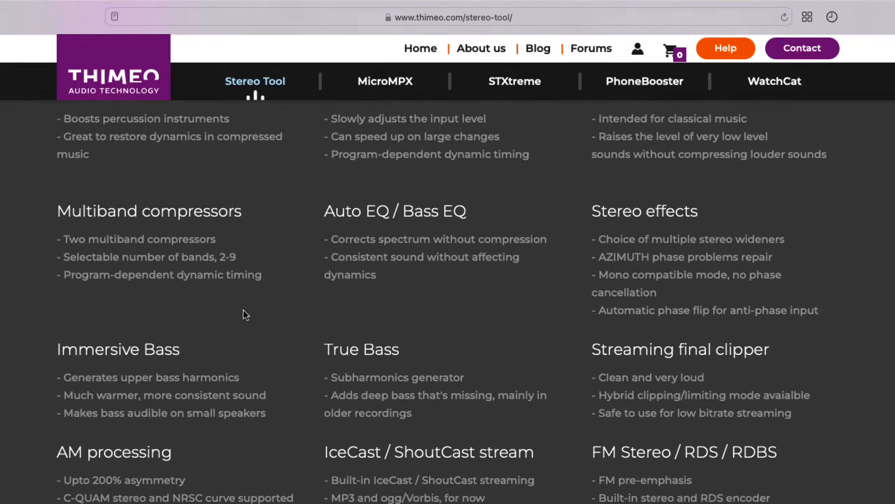
scroll(245, 314, "down", 13)
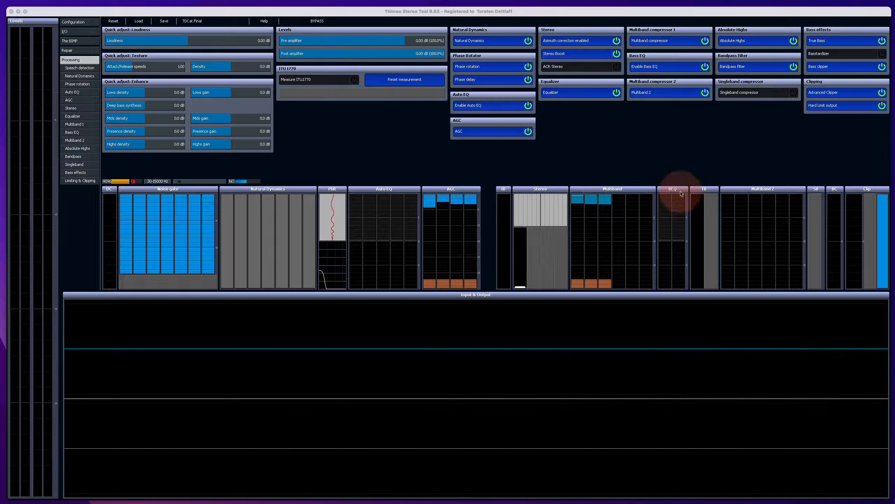
Step: Switch to Stereo Tool and show the Declipper settings from the DC meter in the processing chain
left_click(110, 191)
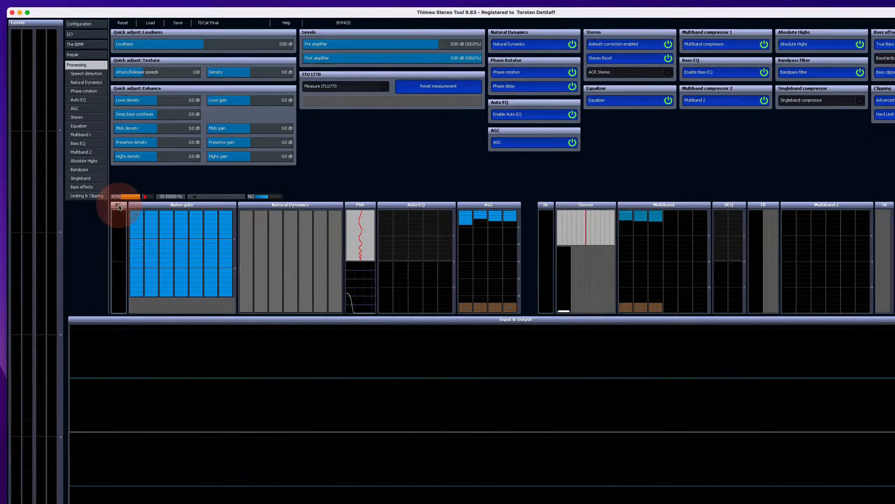
left_click(111, 192)
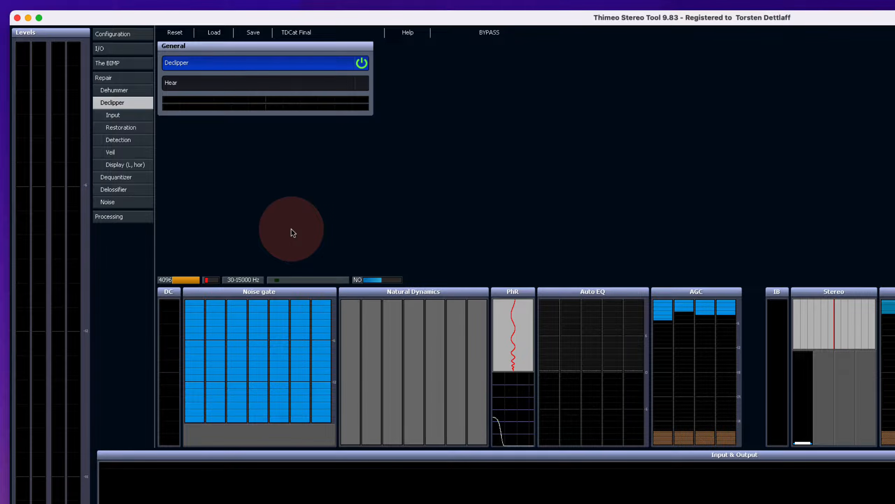
mouse_move(269, 292)
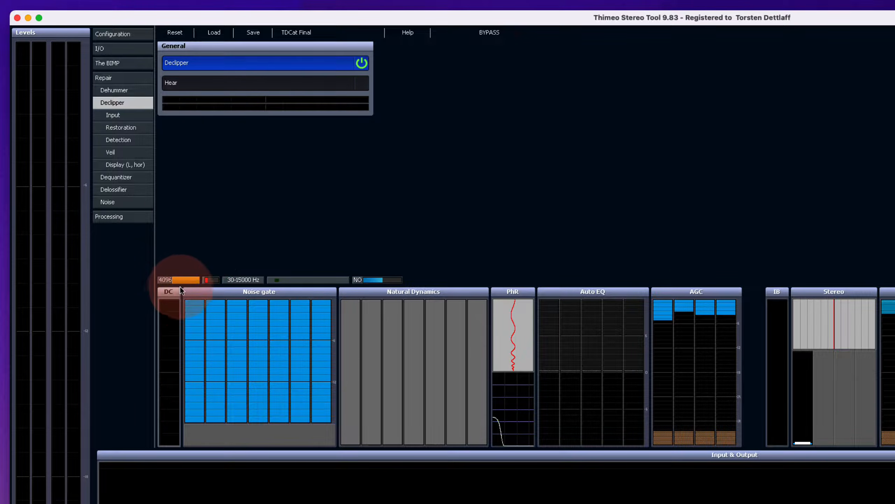
mouse_move(175, 295)
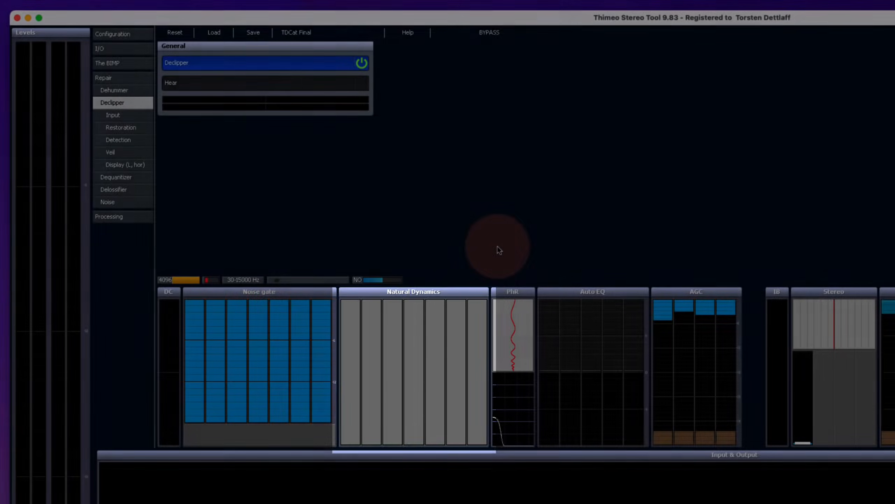
Step: Go through the settings of the Natural Dynamics, Phase rotation, Auto EQ and AGC stages in chain order
left_click(471, 289)
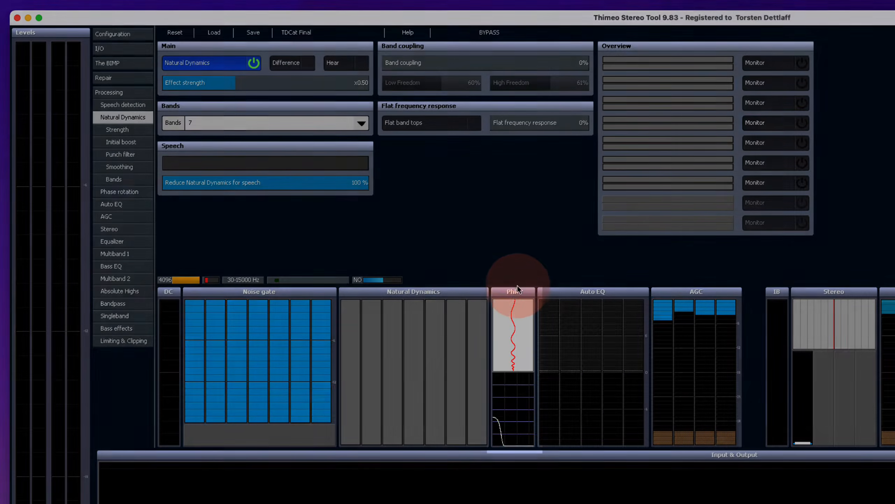
left_click(517, 293)
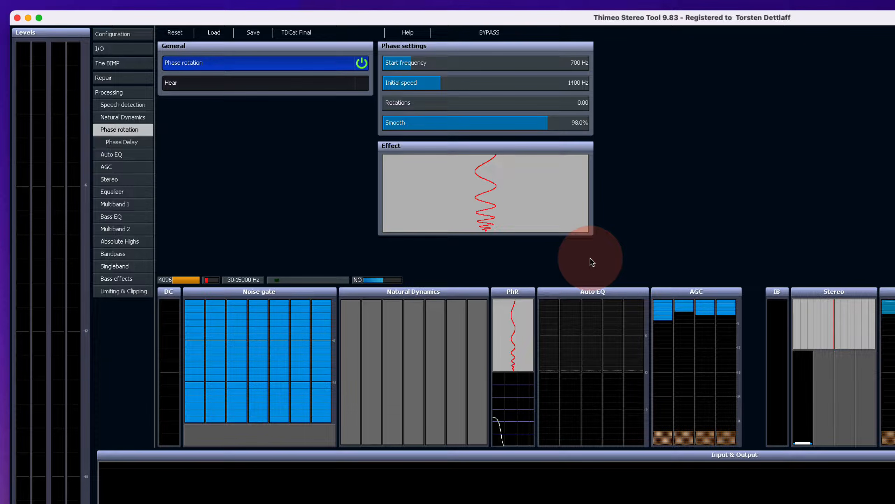
left_click(596, 293)
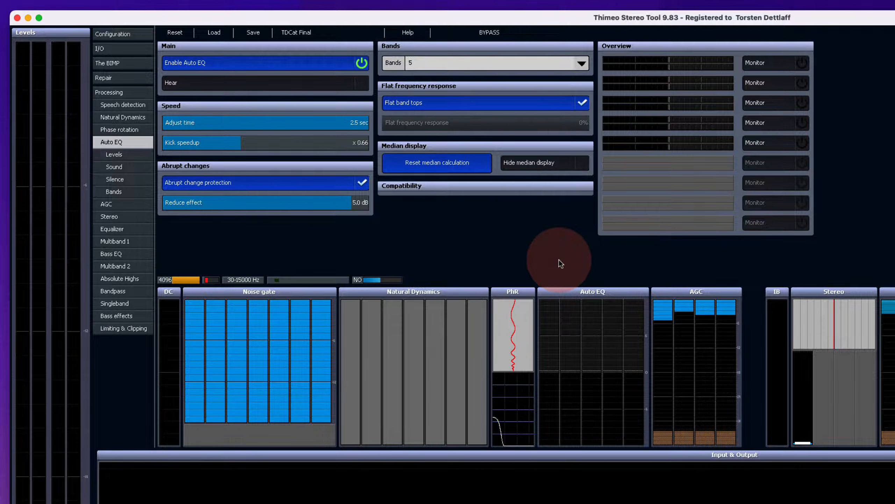
left_click(670, 294)
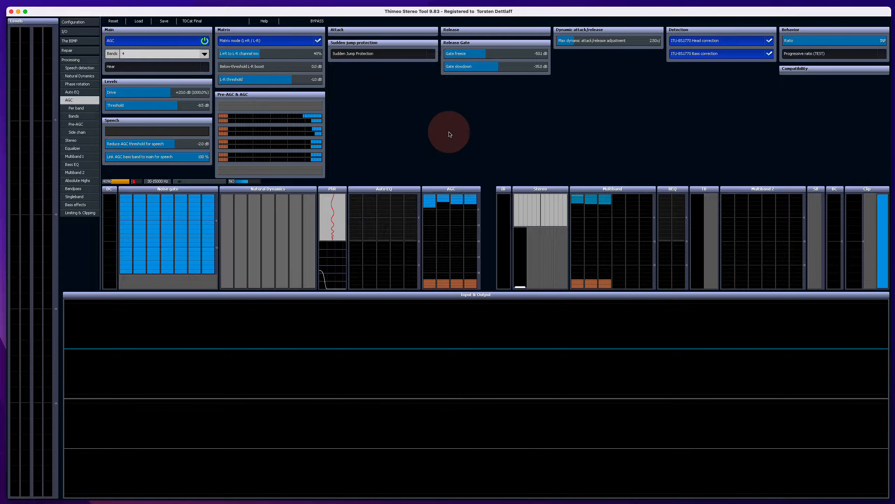
Step: Go through the settings of the Immersive Bass, Stereo, Multiband 1, Bass EQ, True Bass and Multiband 2 stages
left_click(504, 190)
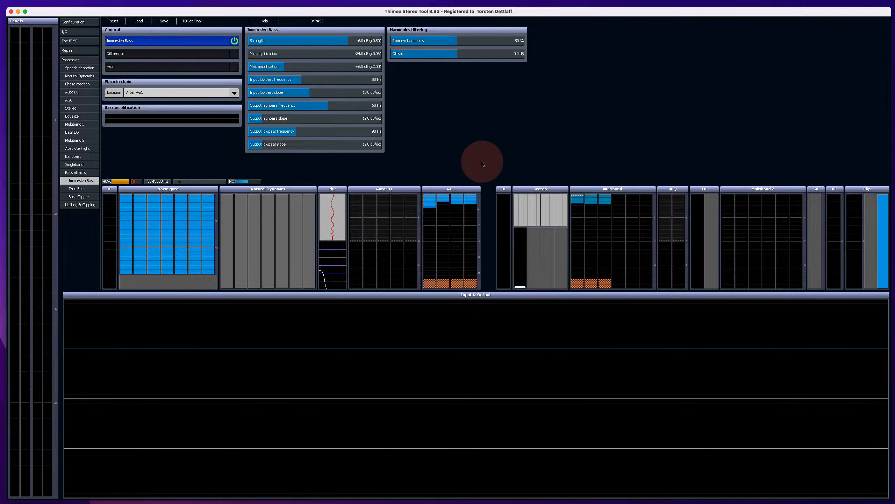
left_click(540, 188)
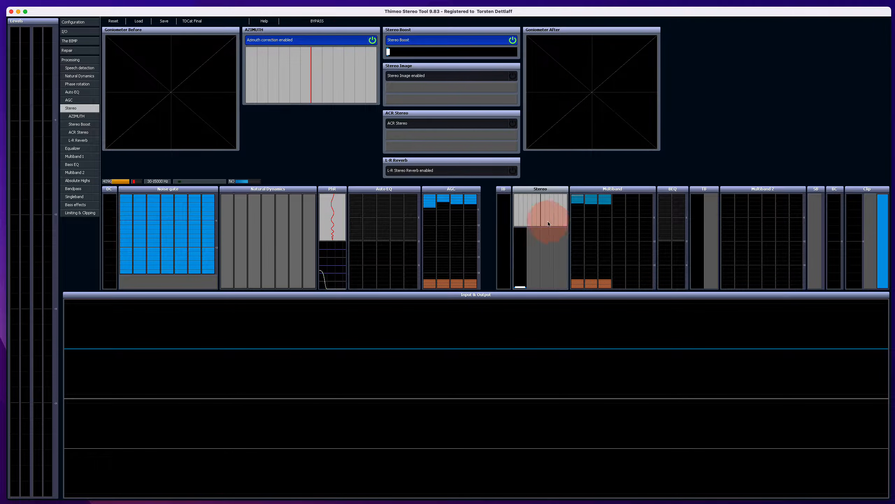
left_click(597, 192)
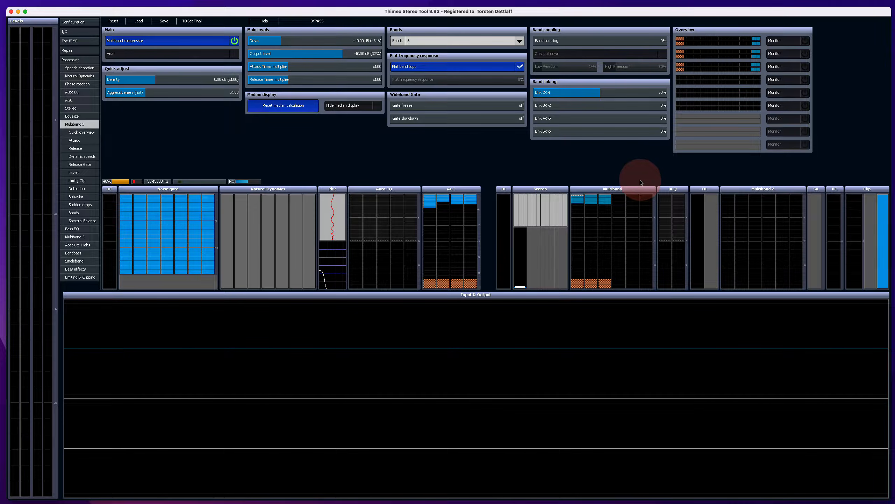
left_click(672, 191)
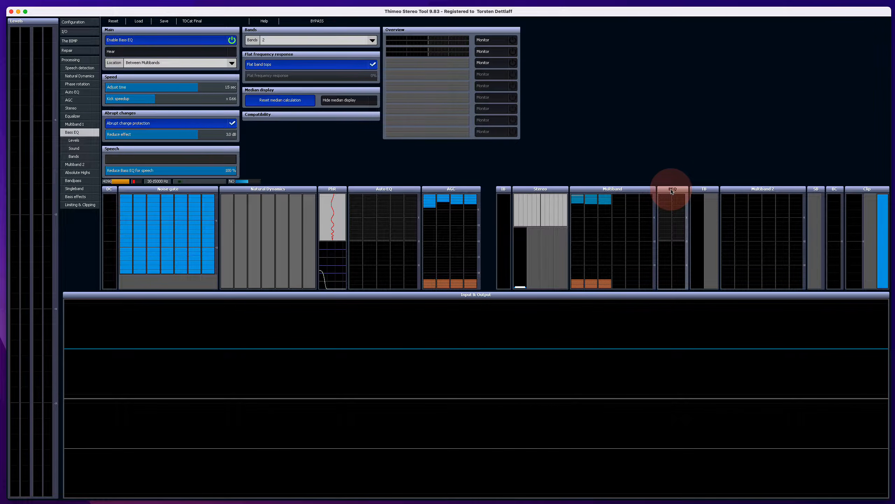
left_click(703, 191)
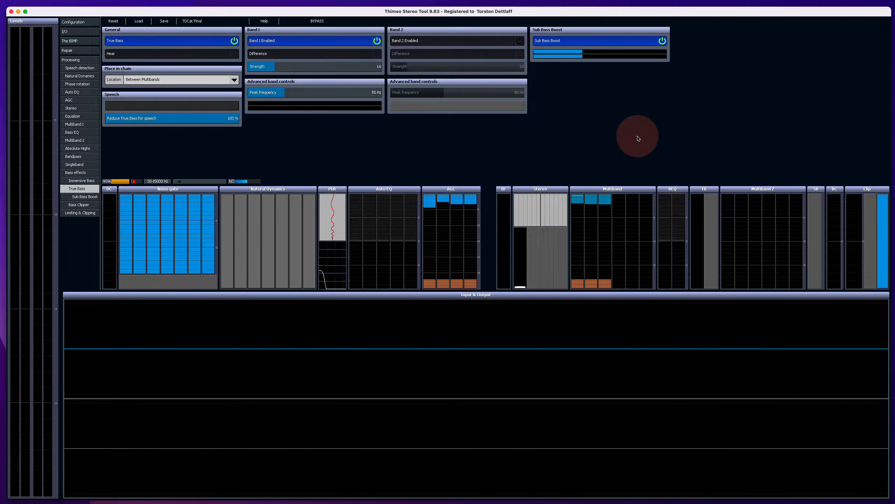
left_click(749, 193)
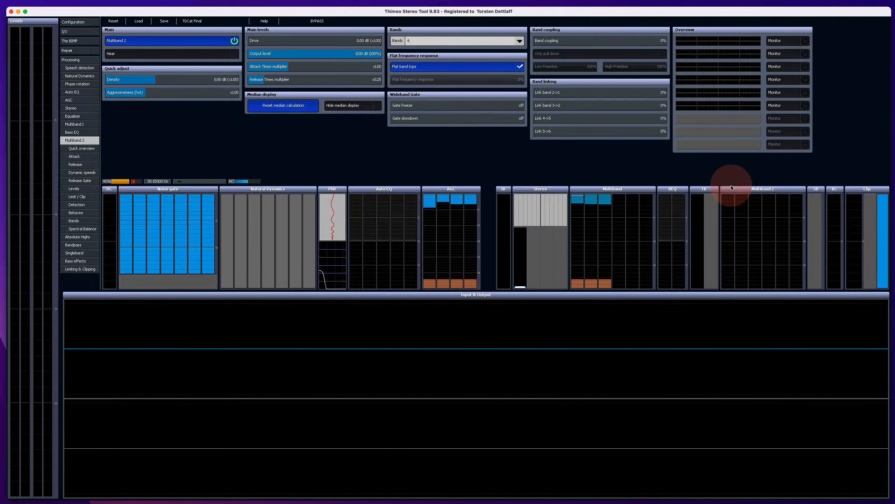
Step: View the SB stage's processing overview and the Bass Clipper and Advanced Clipper settings at the end of the chain
left_click(819, 193)
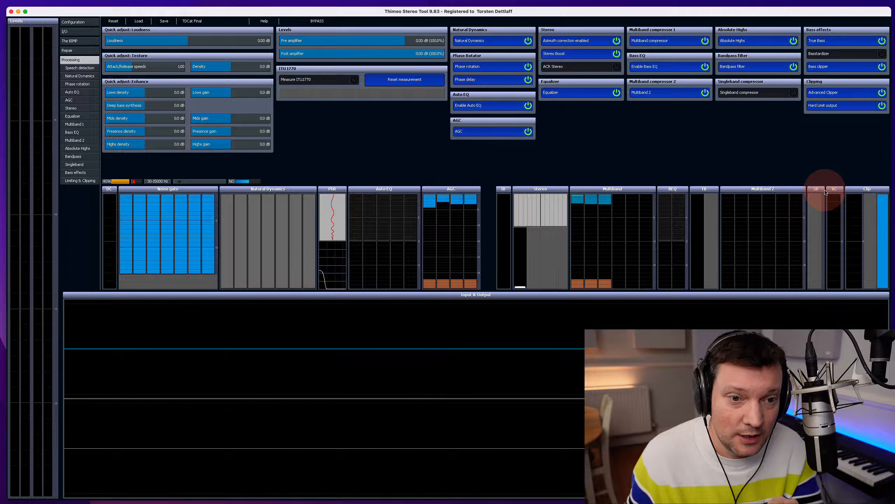
left_click(835, 191)
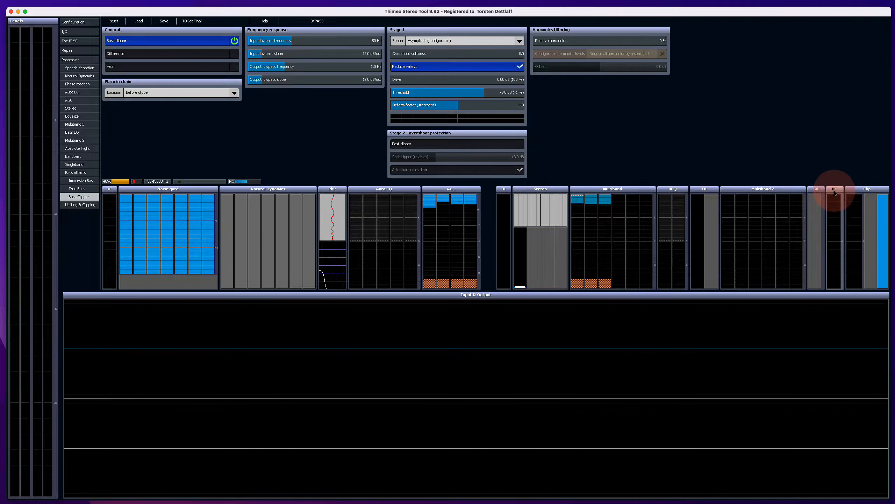
left_click(853, 190)
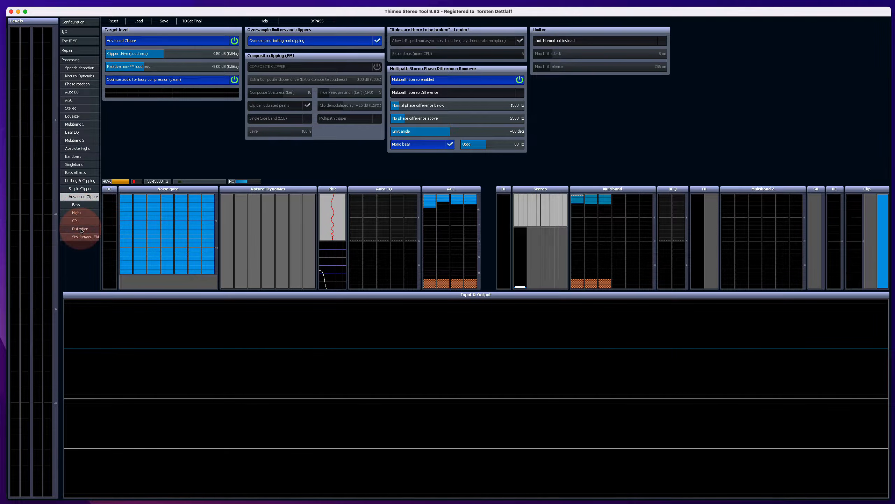
Step: Examine the Advanced Clipper's Bass and Highs settings and the Hard Limit output option under Limiting & Clipping
left_click(77, 205)
left_click(77, 213)
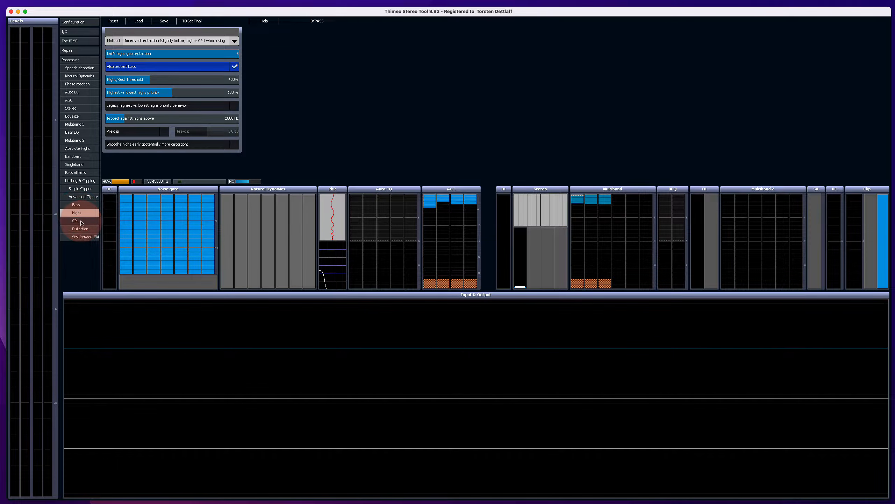
left_click(80, 180)
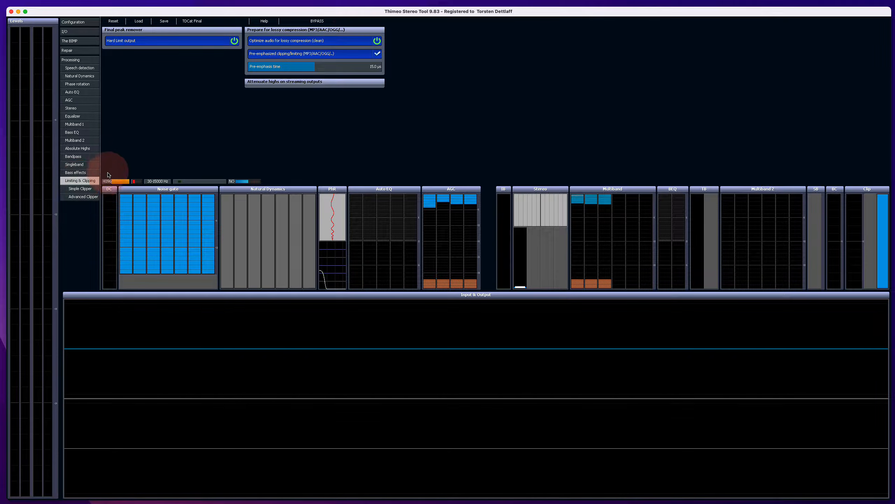
left_click(137, 46)
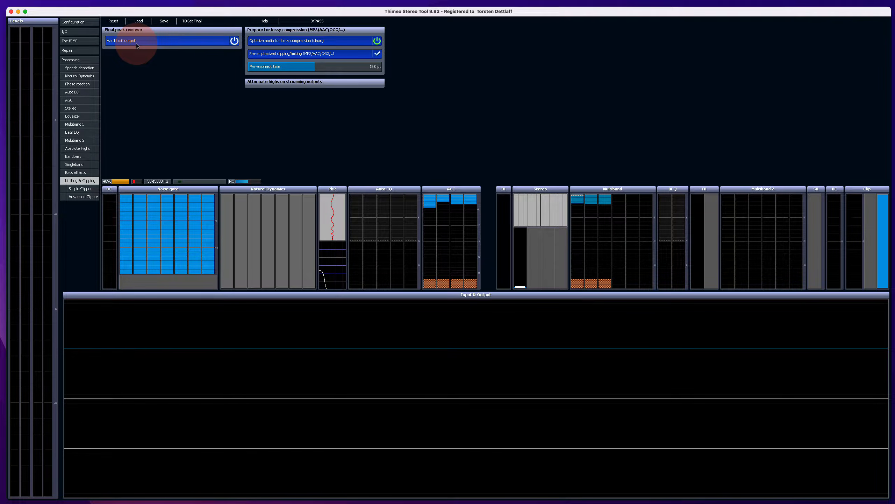